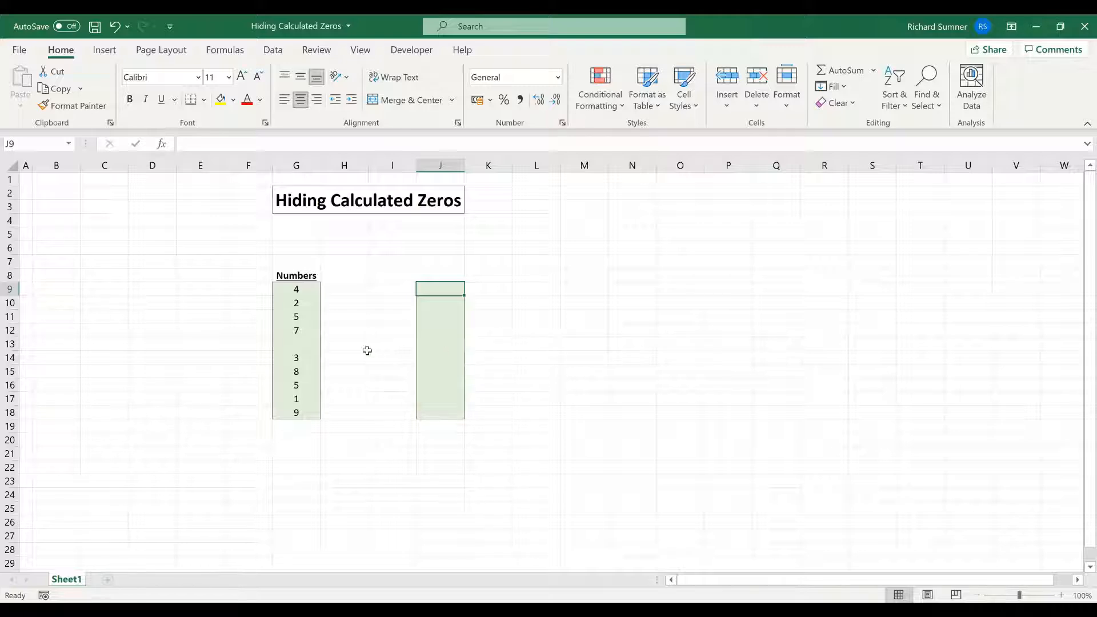
click(303, 344)
click(300, 330)
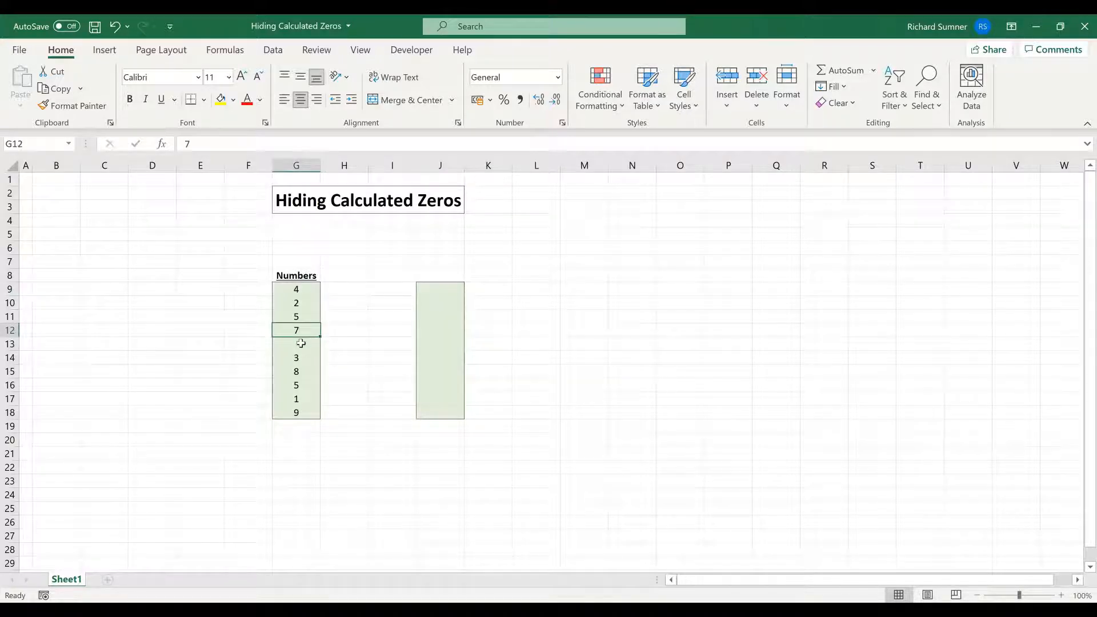
click(301, 343)
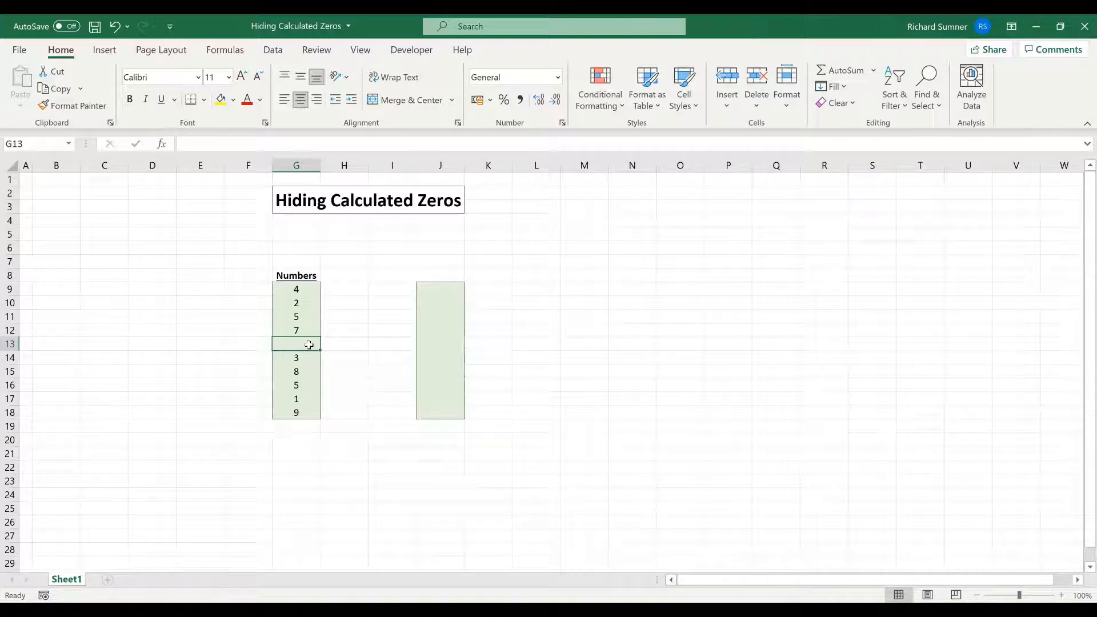
Enter the formula =G9 in cell J9 to link it to the first value under Numbers
click(428, 290)
text(=)
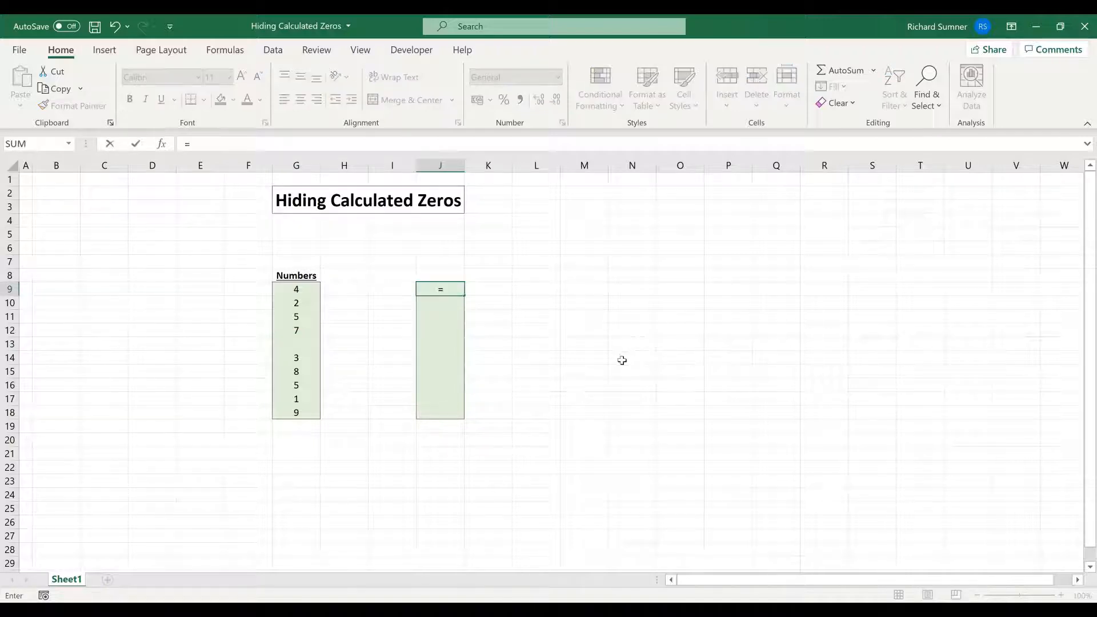
click(297, 289)
key(Return)
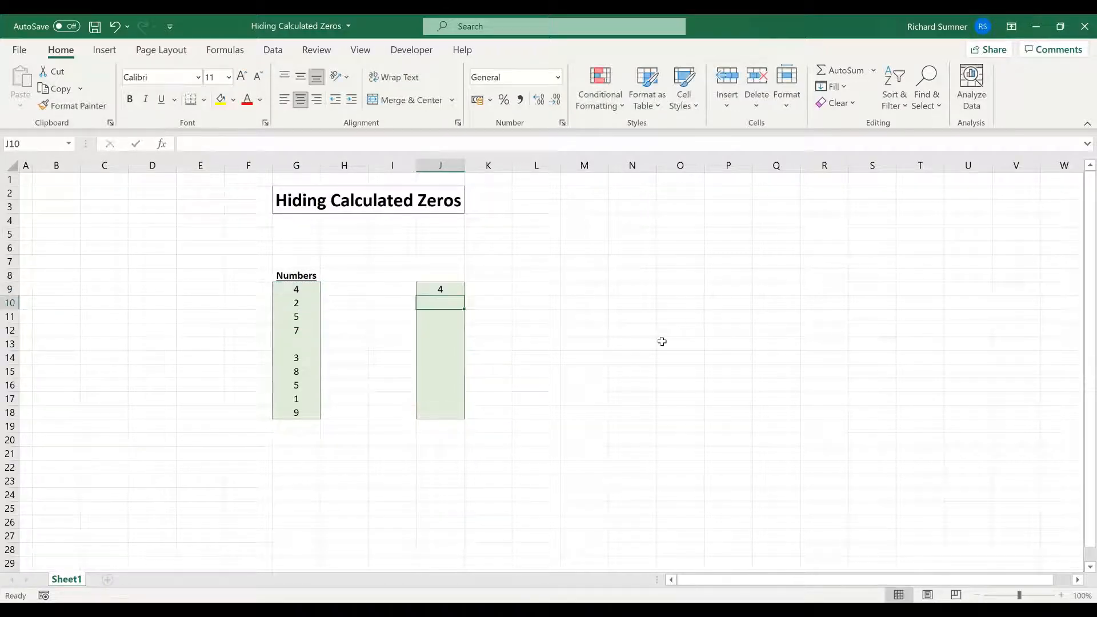
Copy the formula in J9 down to cells J10:J18
click(452, 290)
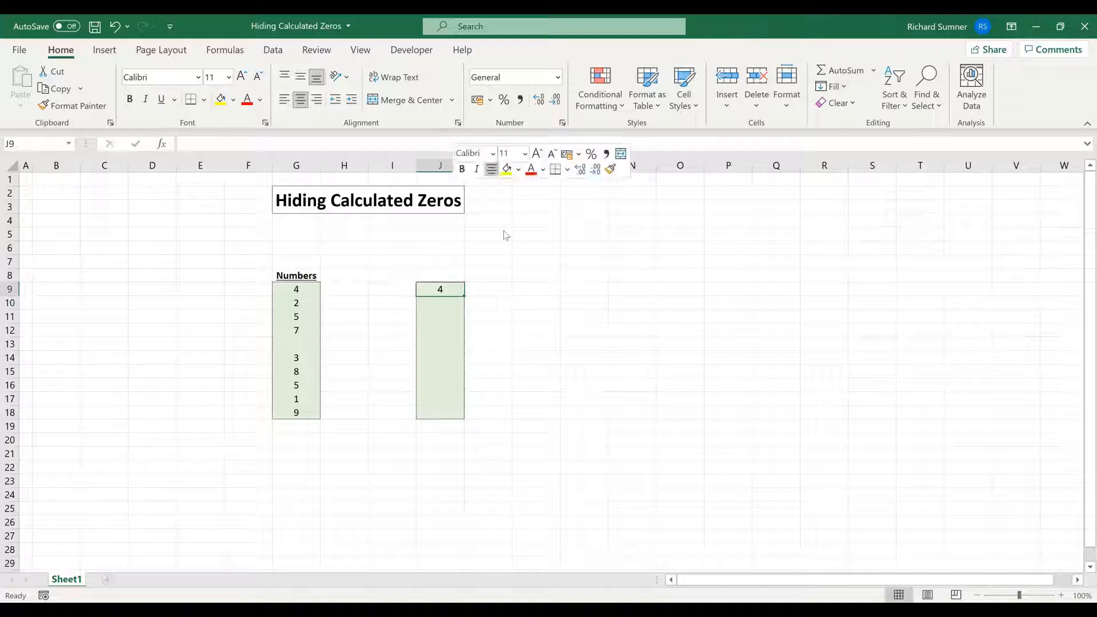
key(ctrl+c)
drag(441, 303, 443, 412)
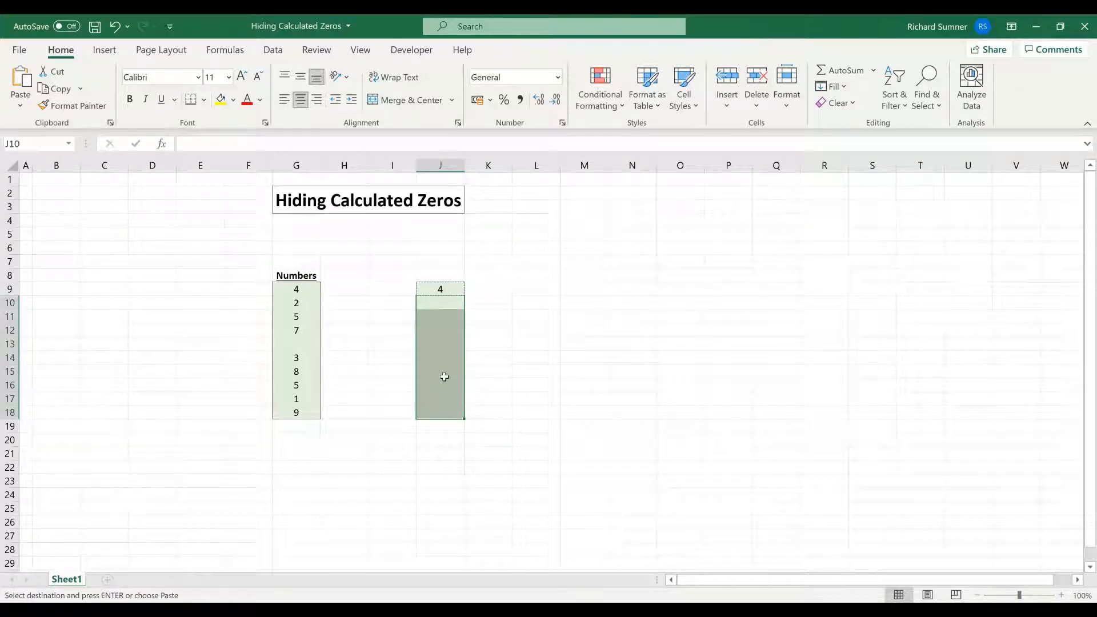
right_click(444, 377)
click(521, 267)
click(558, 320)
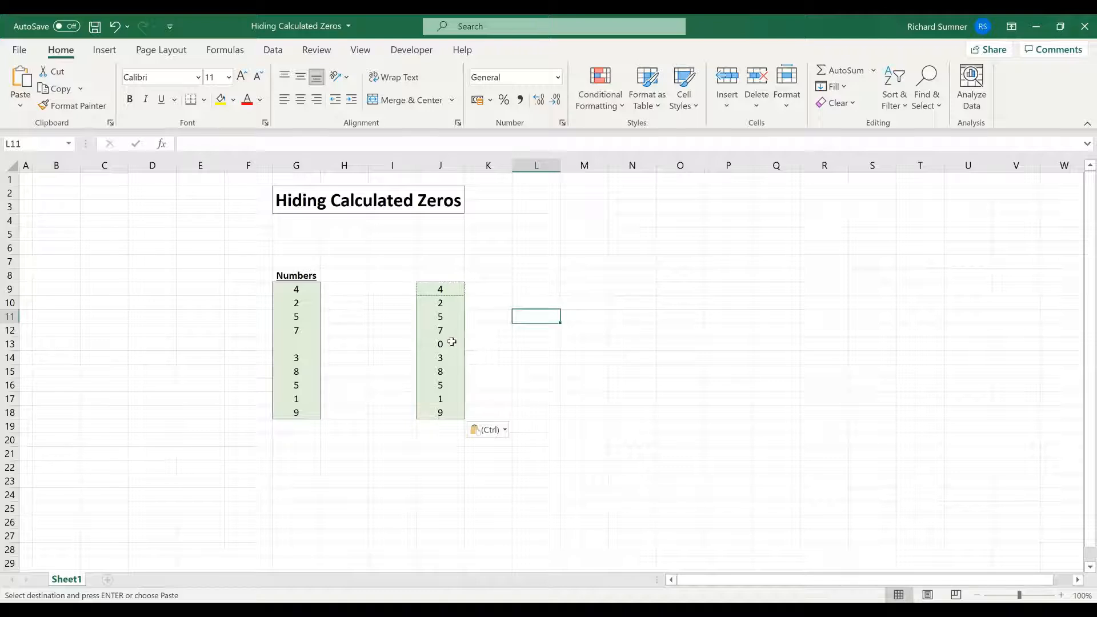
Compare blank cell G13 with linked cell J13, and check the average and count of G9:G18 against J9:J18
click(454, 346)
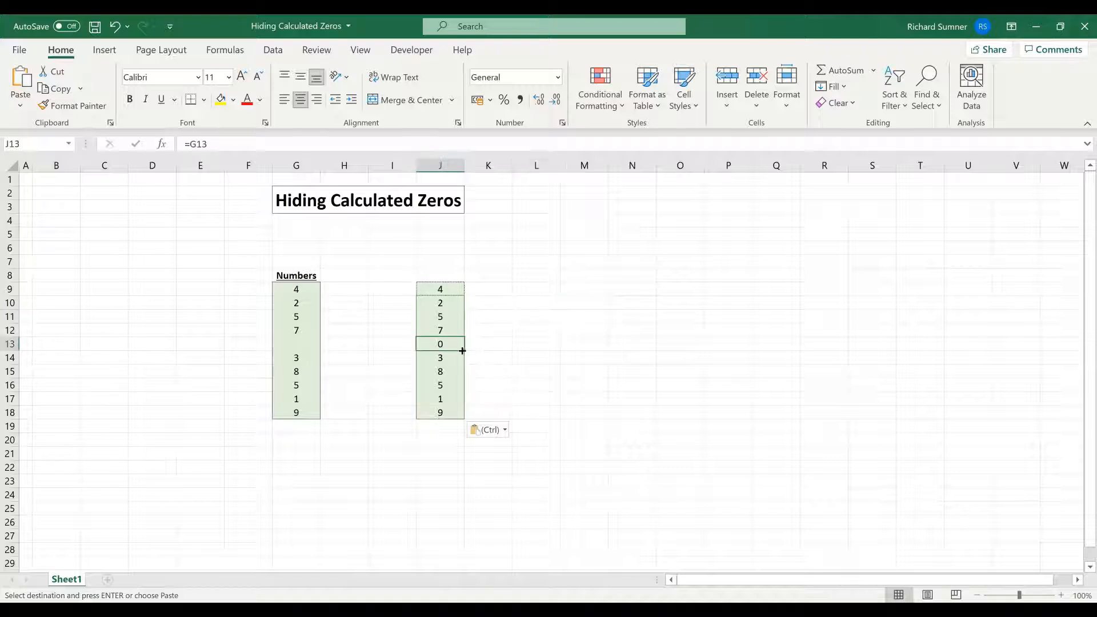
click(309, 345)
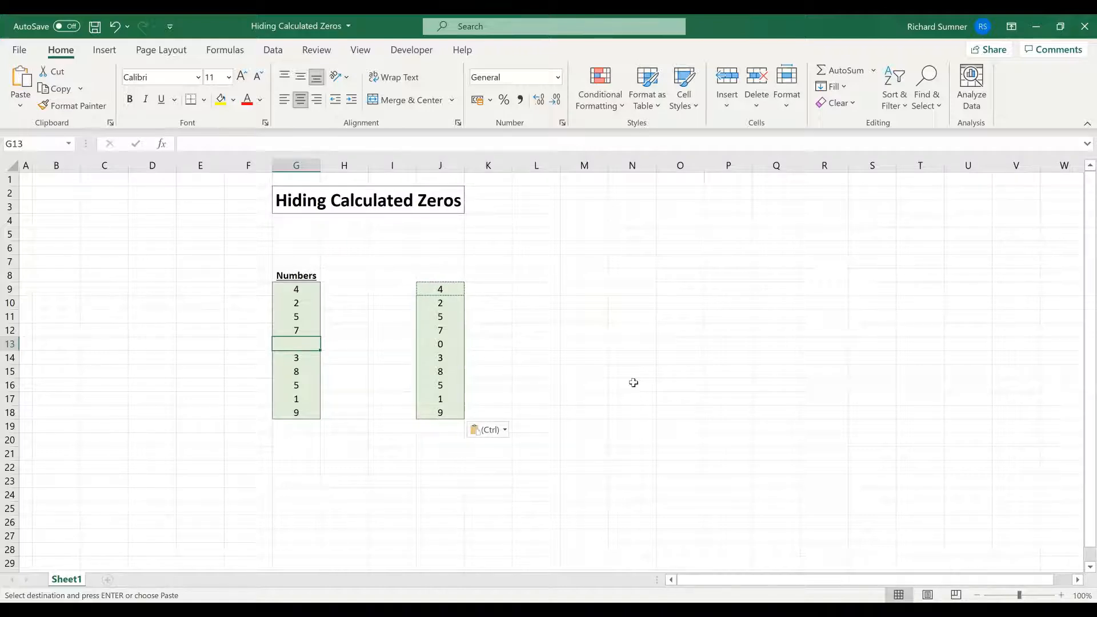
click(576, 359)
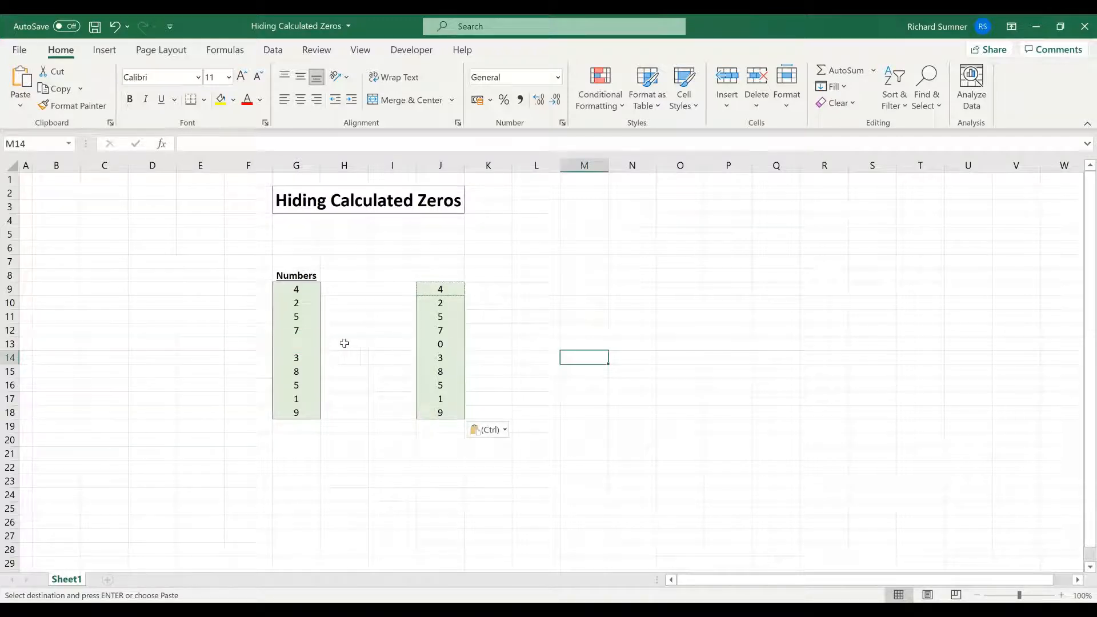
drag(298, 287, 295, 409)
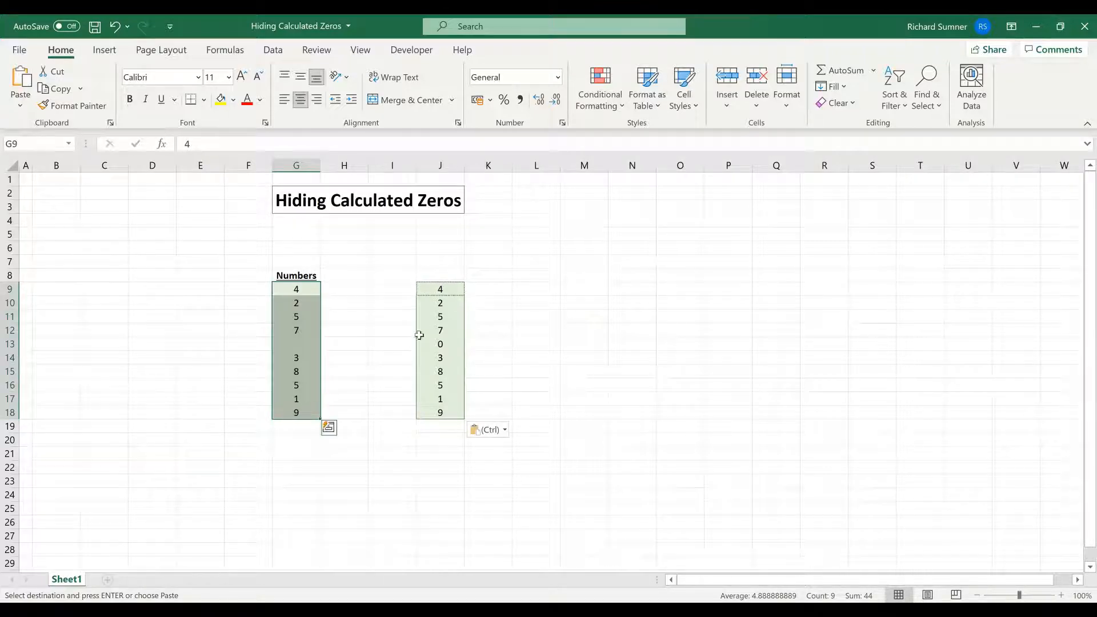
drag(438, 292, 430, 413)
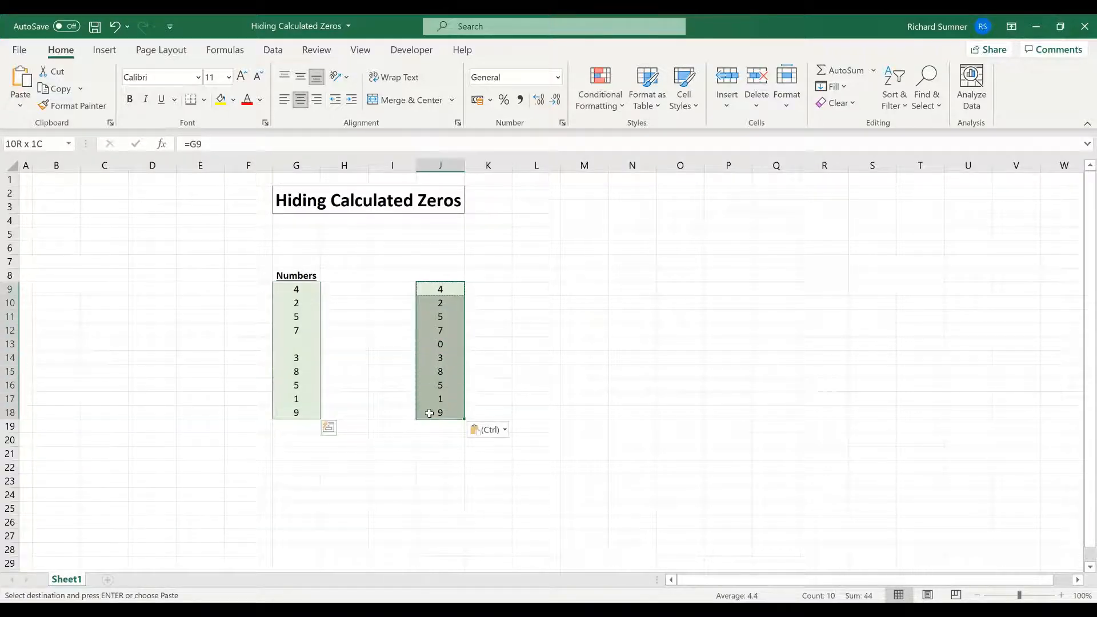
drag(303, 289, 304, 416)
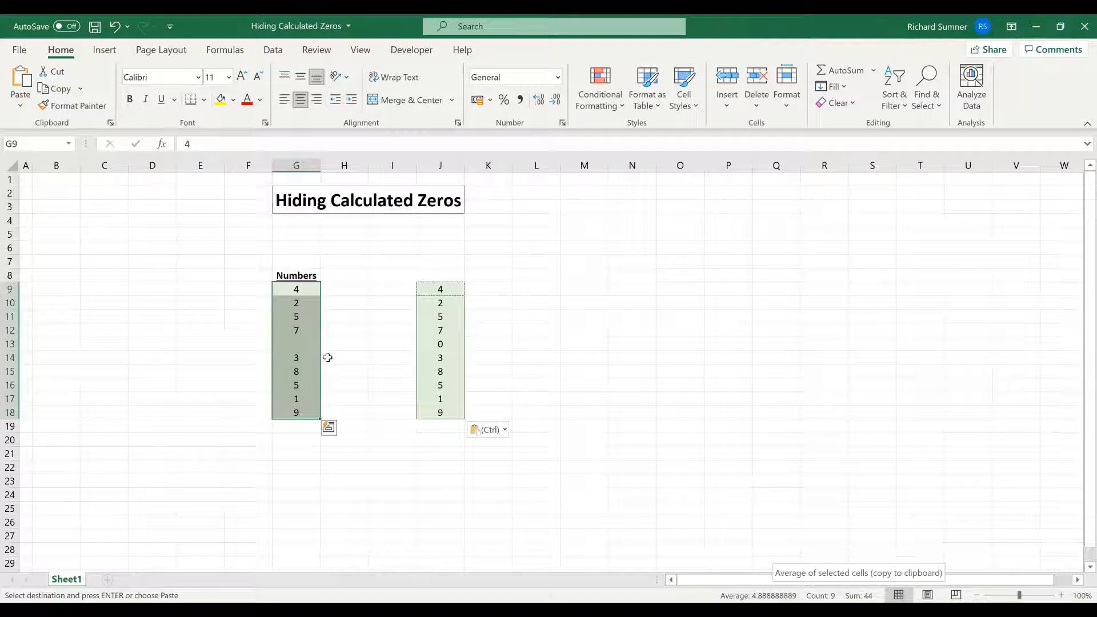
drag(435, 290, 433, 415)
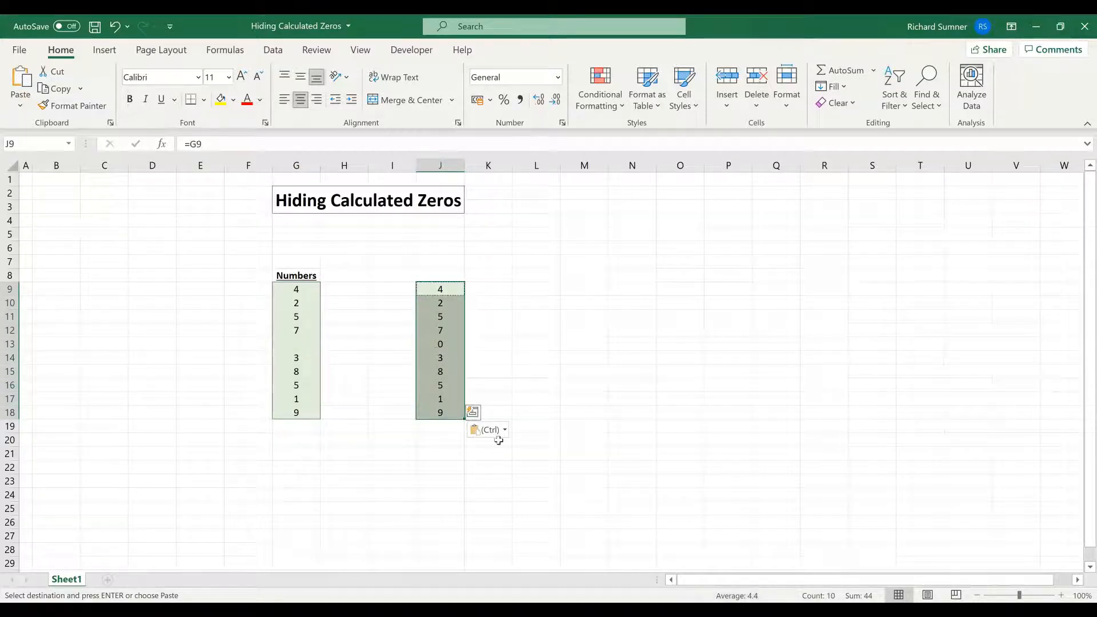
click(597, 384)
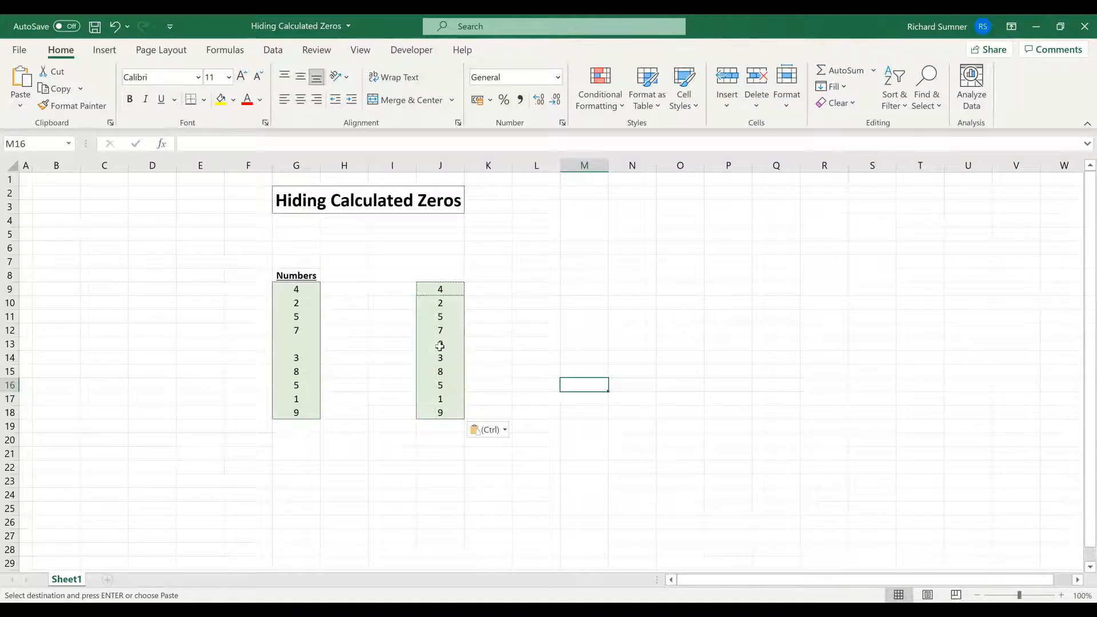
Change the formula in J9 to =IF(G9="", "", G9) so a blank source cell returns a blank
click(441, 292)
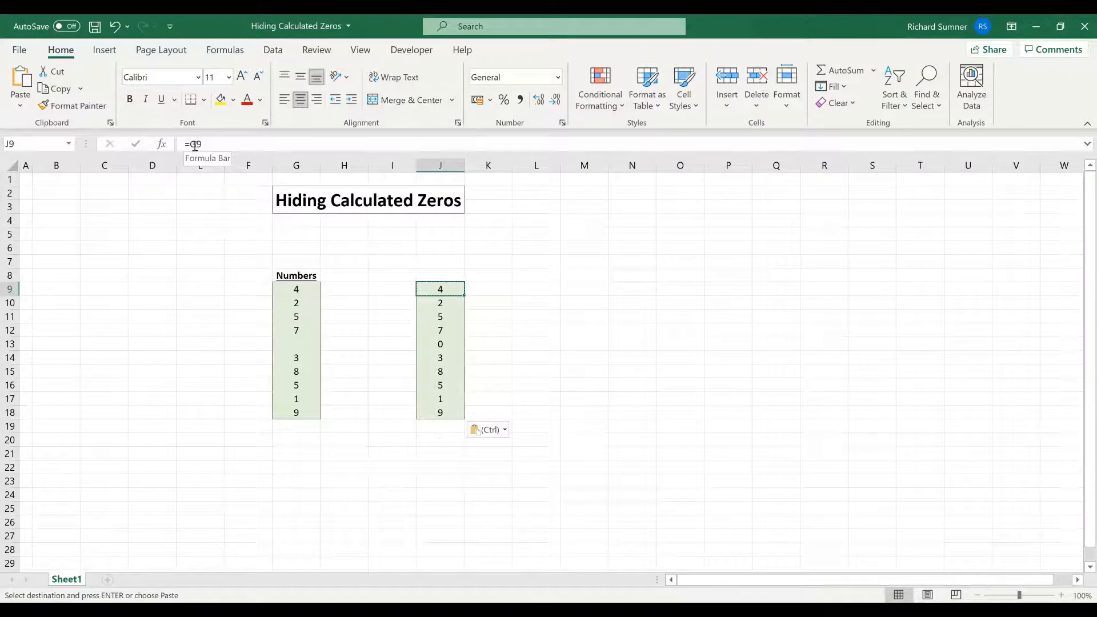
key(F2)
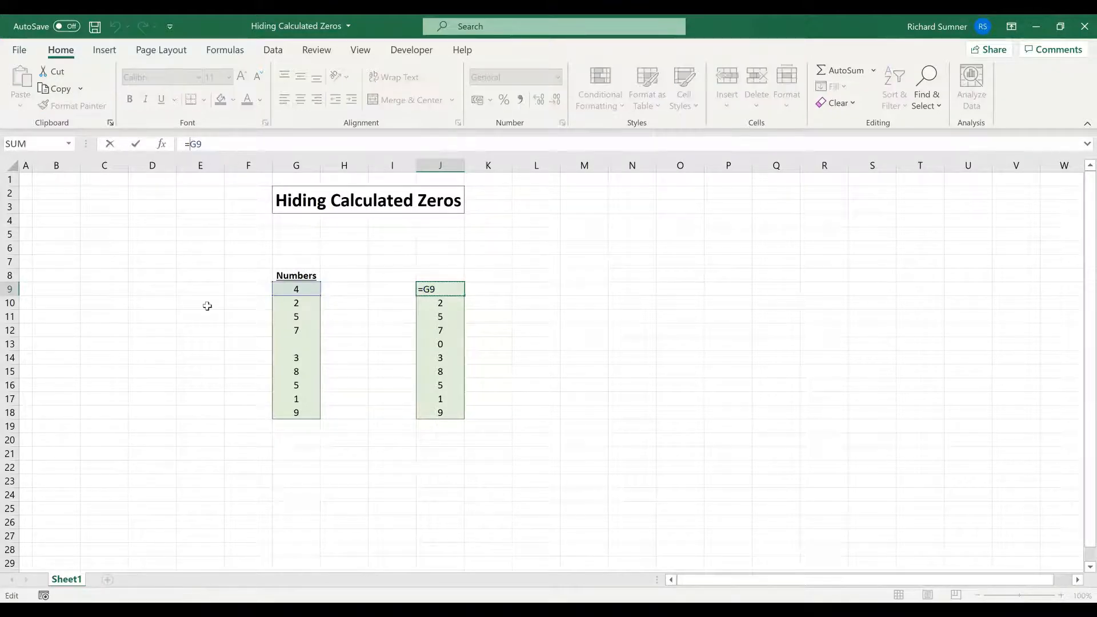
text(IF()
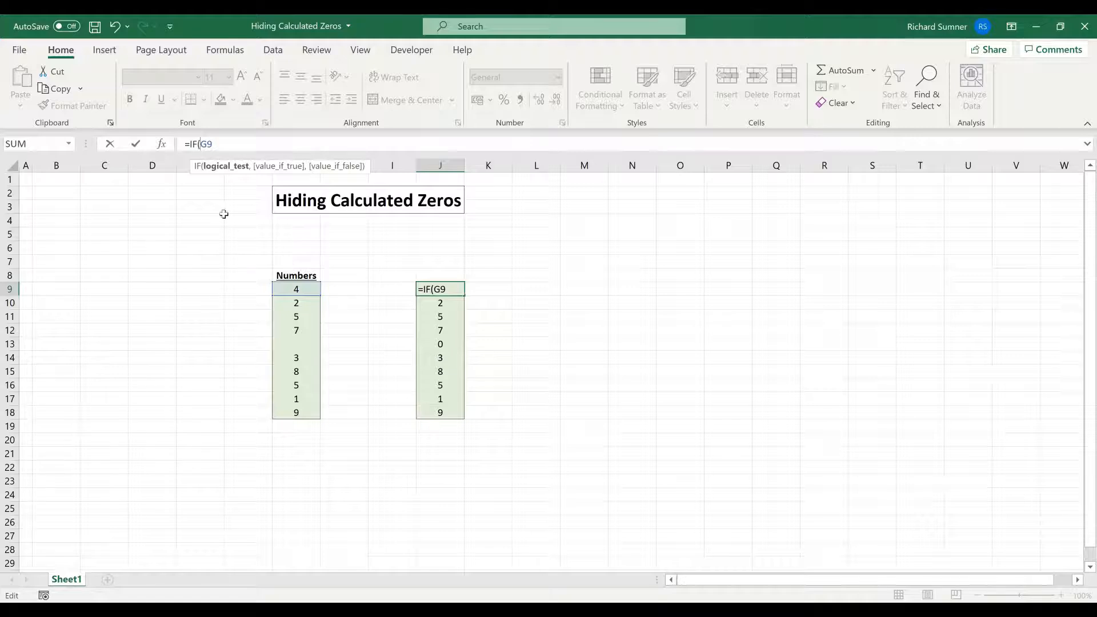
drag(202, 144, 227, 145)
right_click(206, 144)
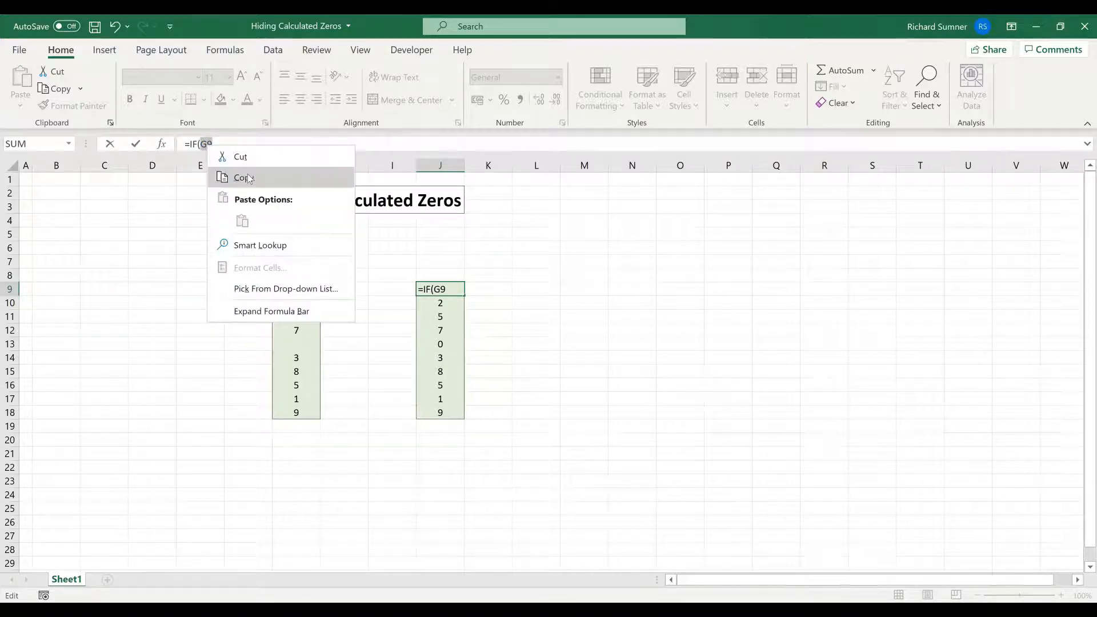
click(248, 176)
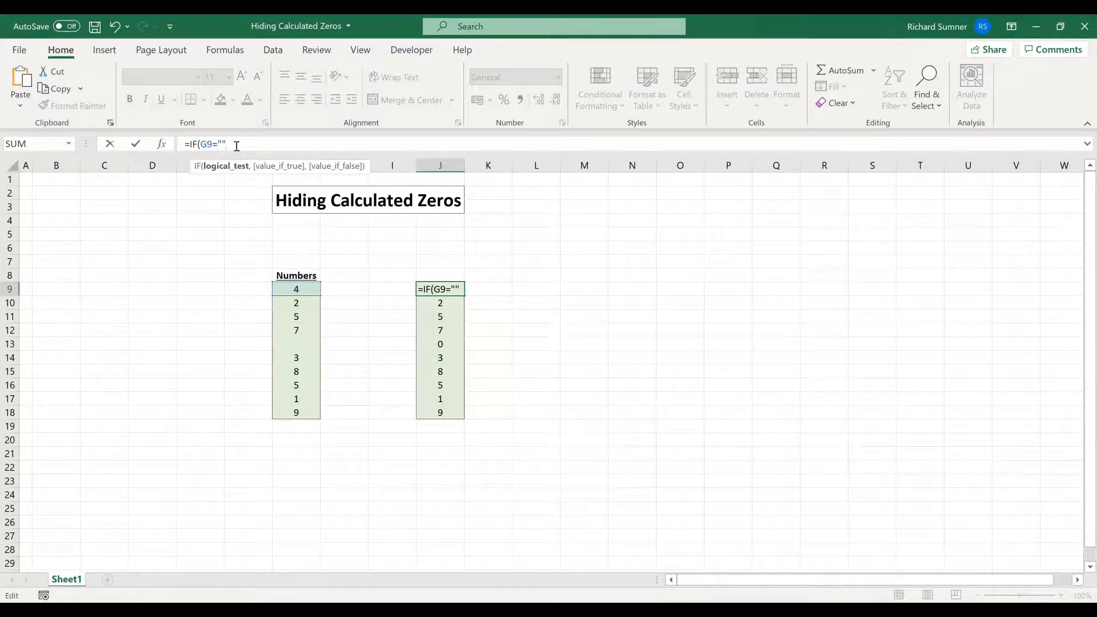
text(, ")
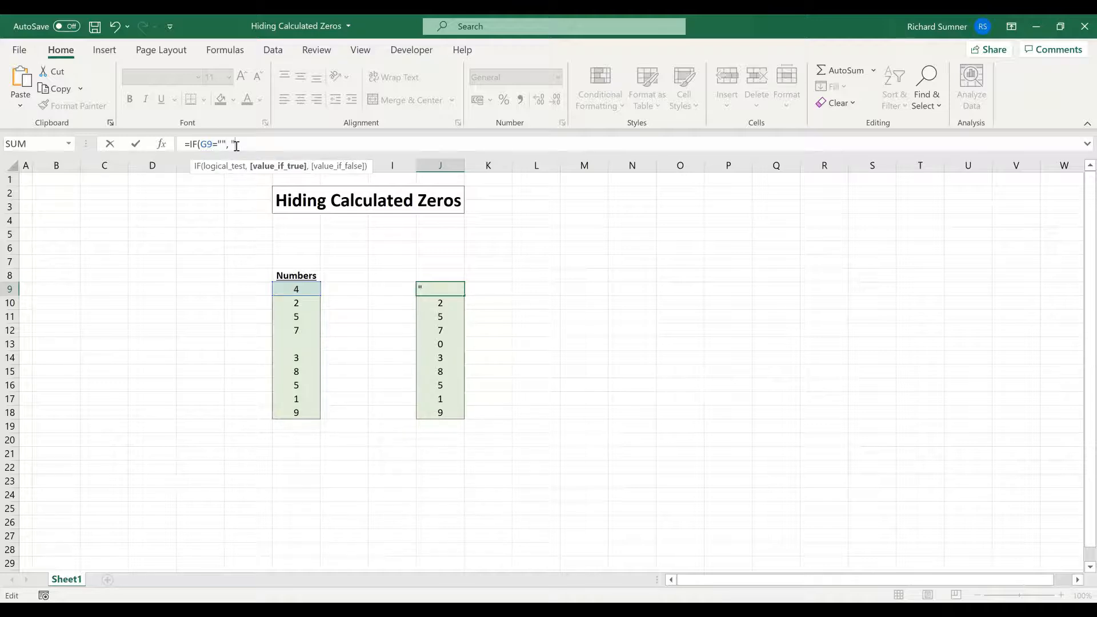
text(",)
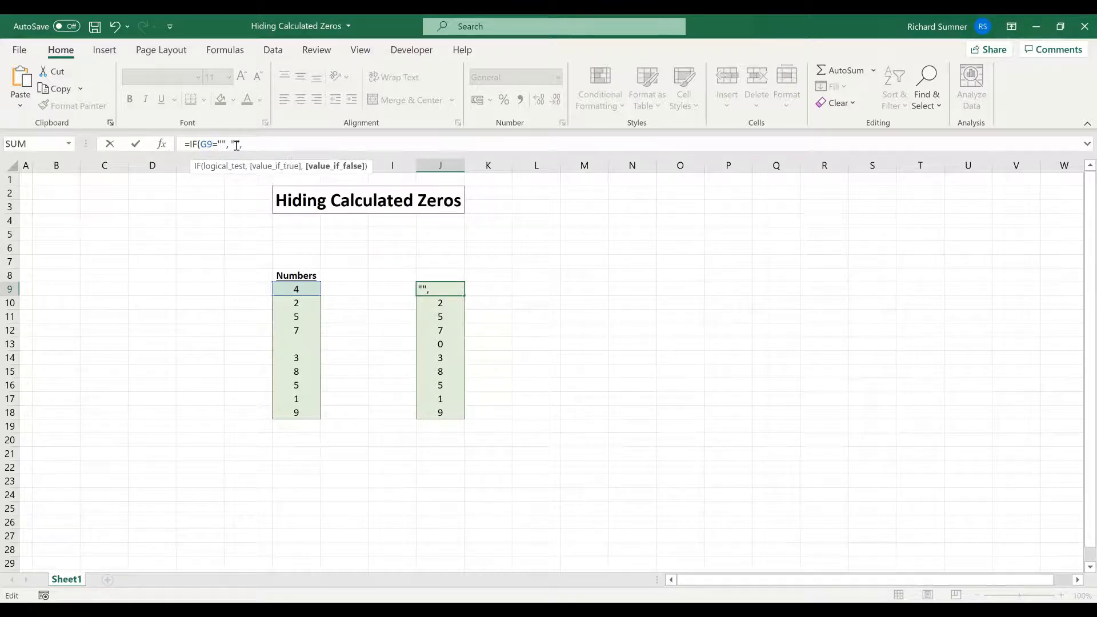
right_click(257, 144)
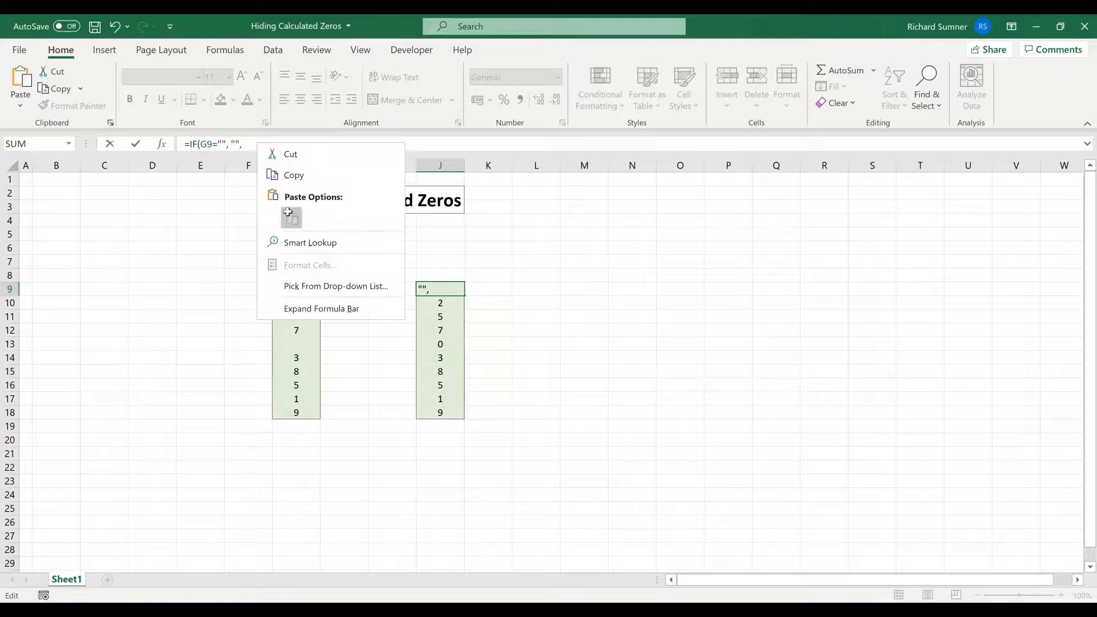
click(290, 216)
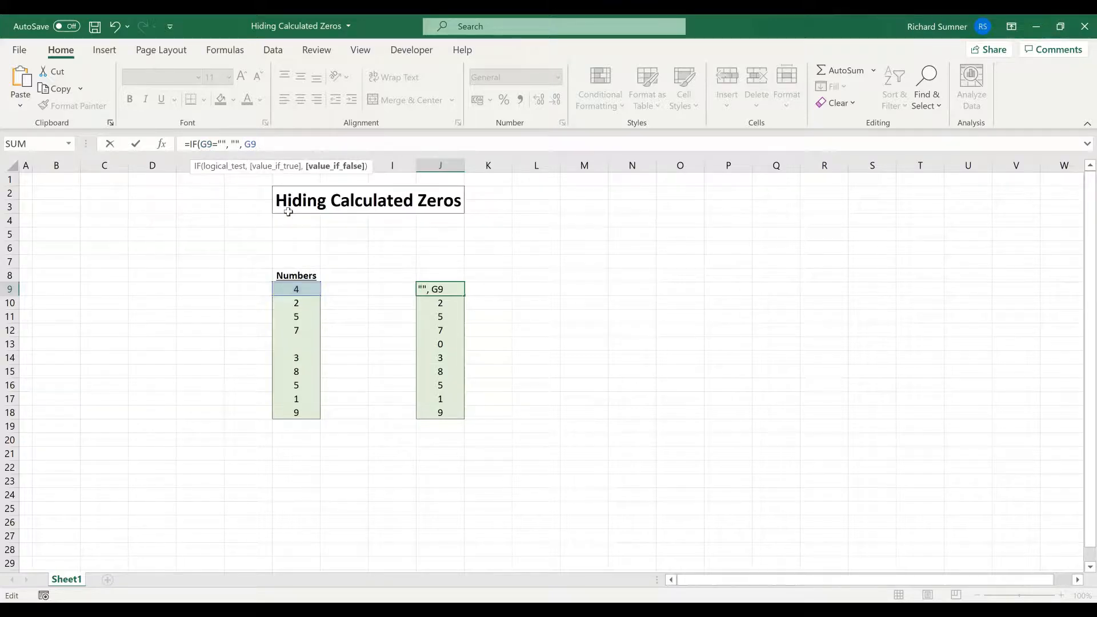
text())
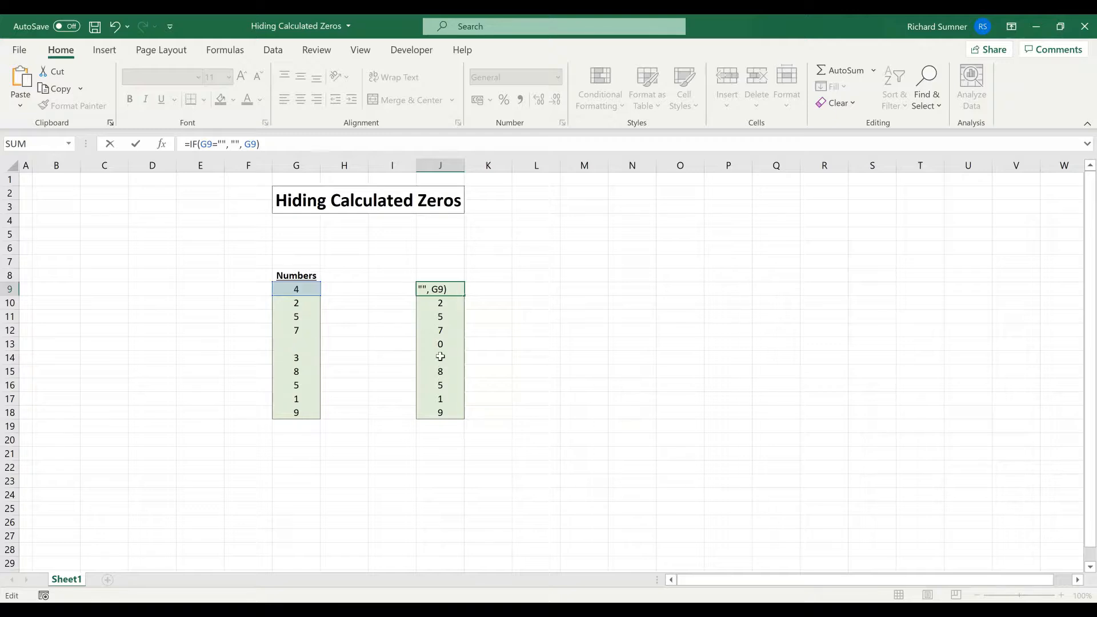
key(Return)
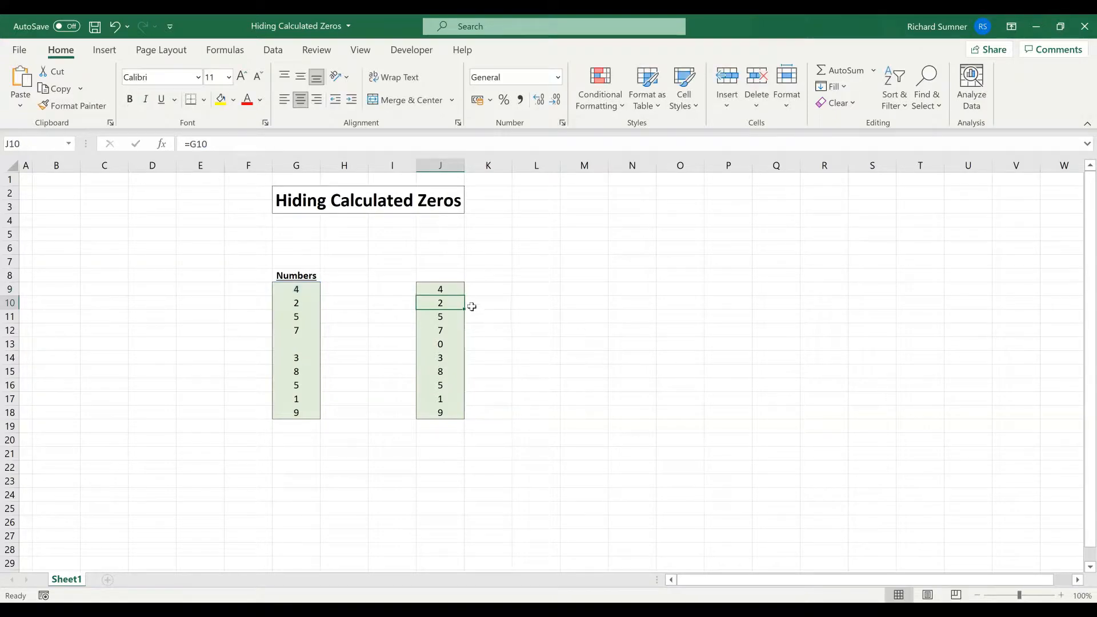
Copy the IF formula from J9 into J10:J18 and clear the copy marquee
right_click(447, 284)
click(512, 226)
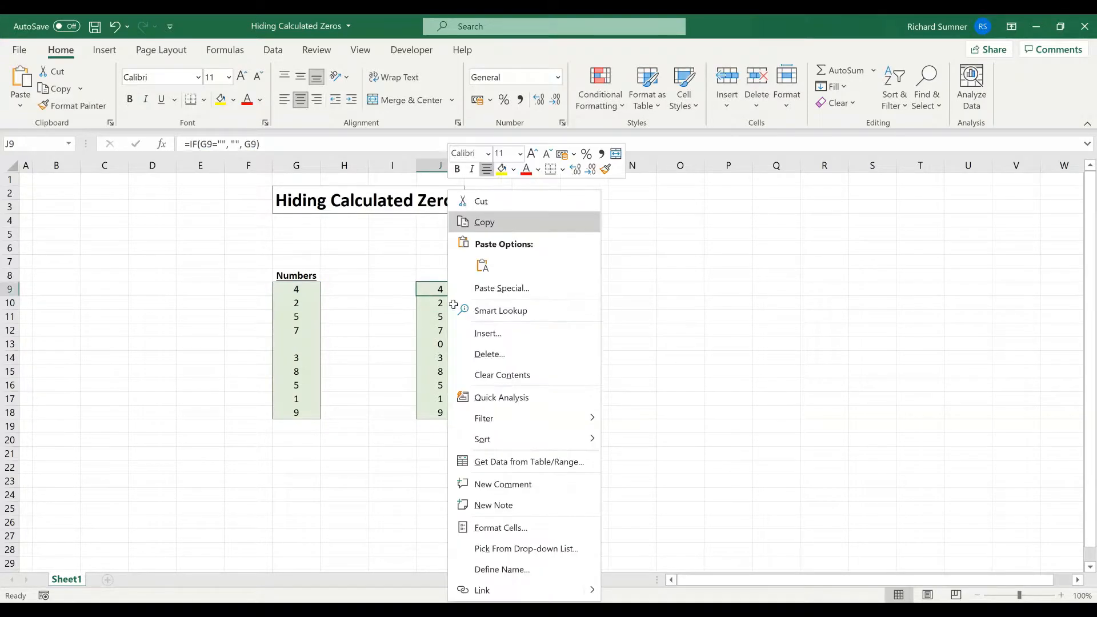
drag(454, 306, 454, 411)
key(ctrl+v)
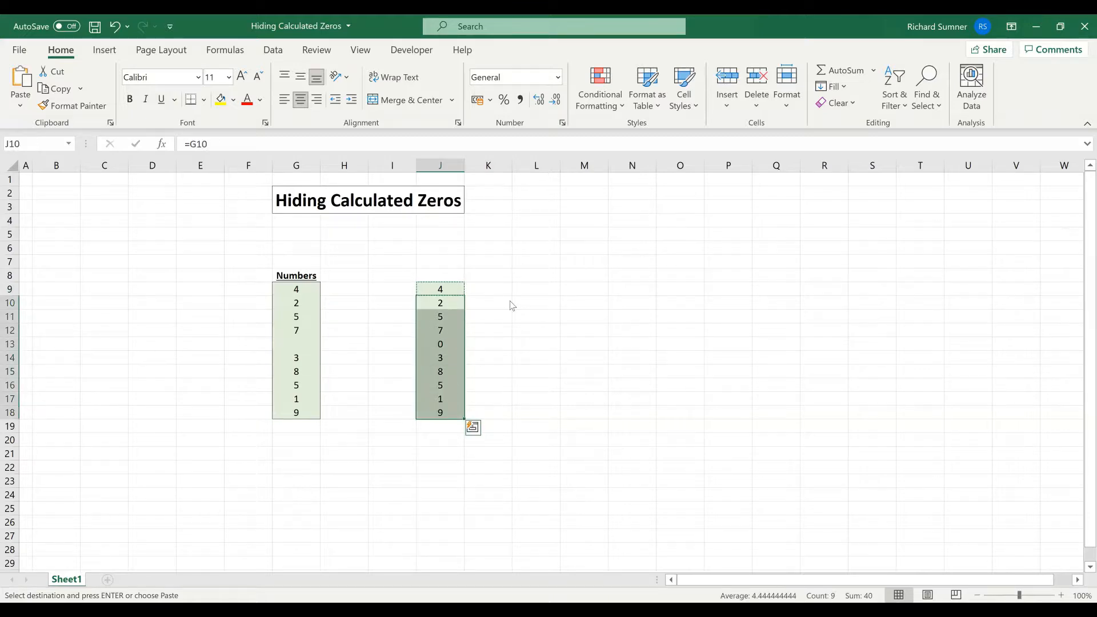
key(ctrl+v)
click(591, 348)
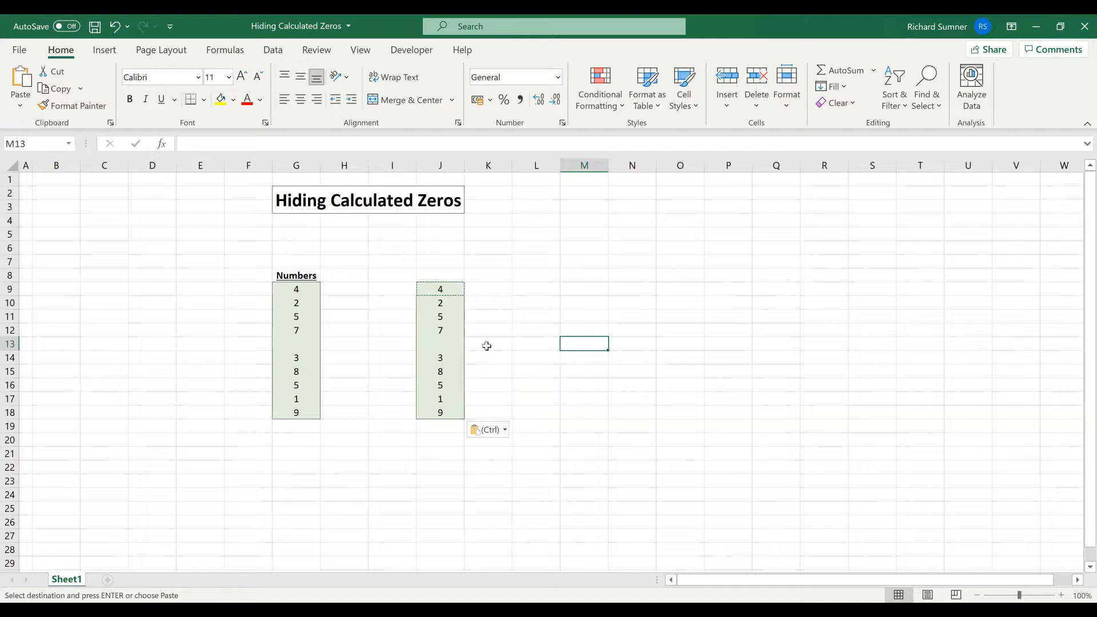
key(Escape)
Check the average, count and sum of G9:G18 against those of J9:J18
drag(297, 289, 300, 414)
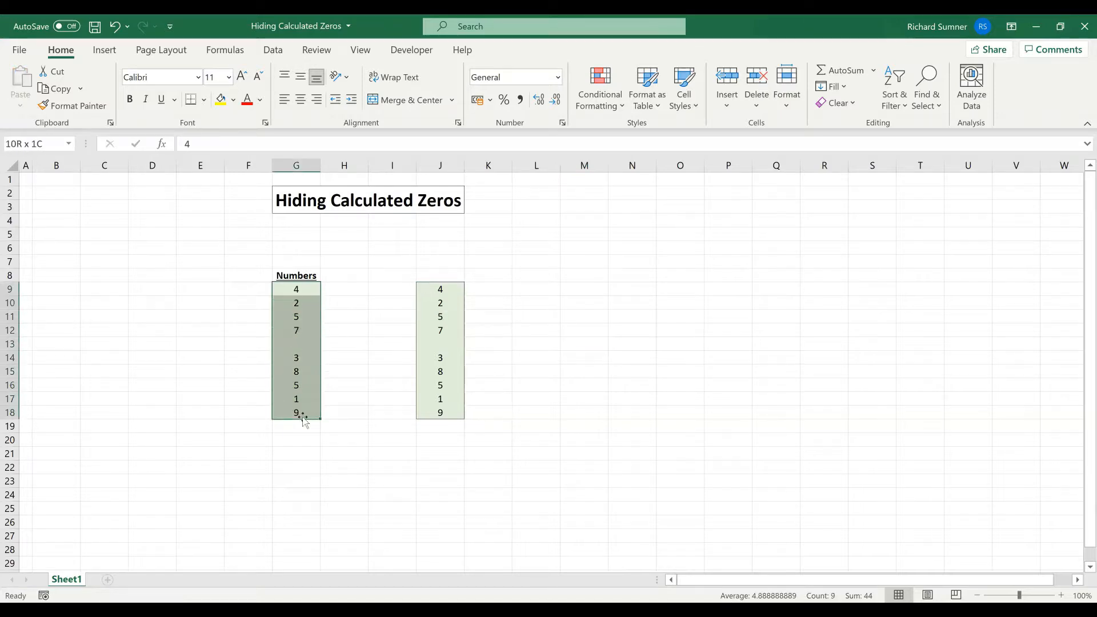
drag(440, 290, 445, 414)
click(601, 357)
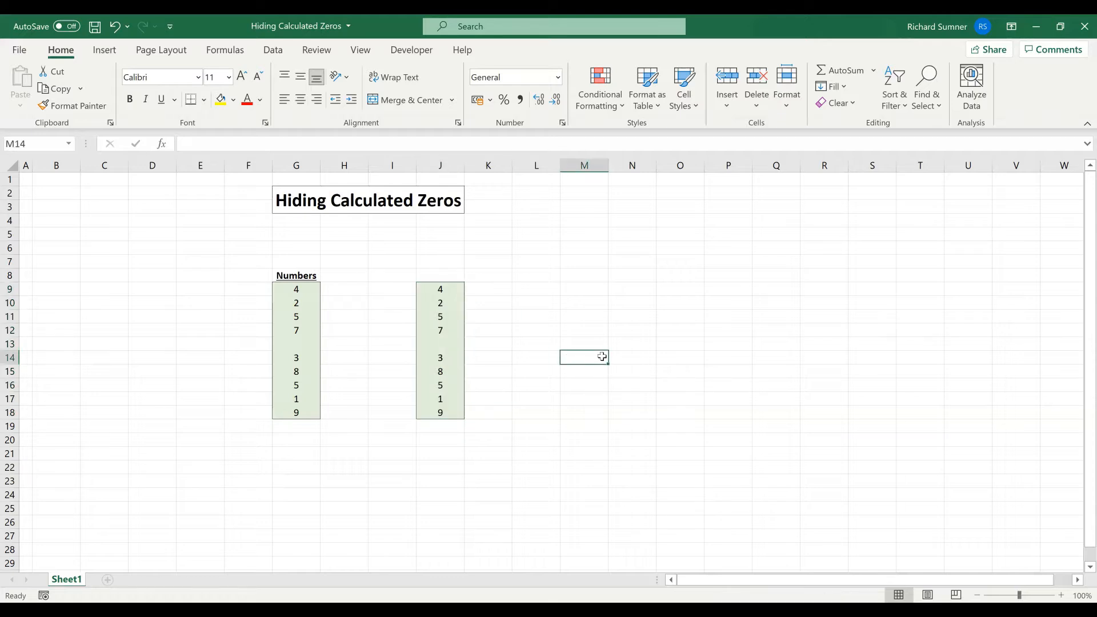